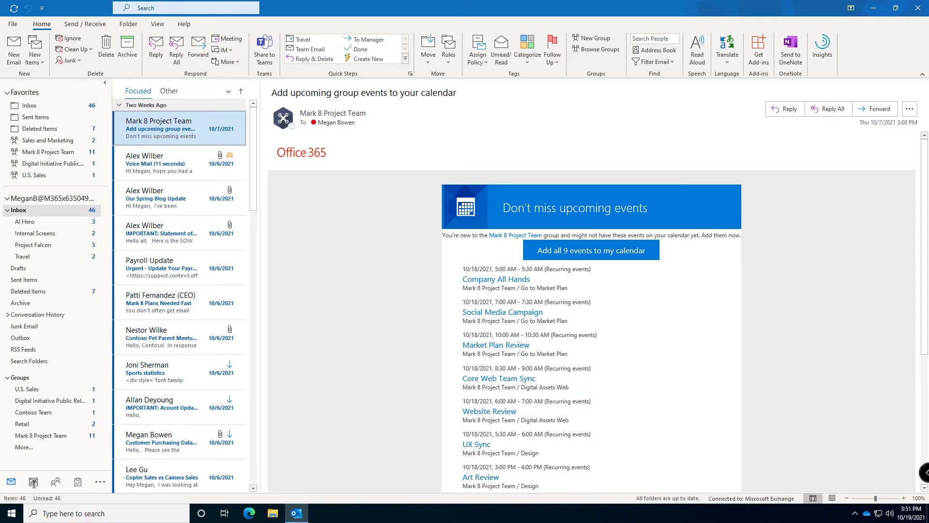
Step: Look through the Calendar, Contacts and Tasks views, including the To-Do List, then return to Mail
click(33, 482)
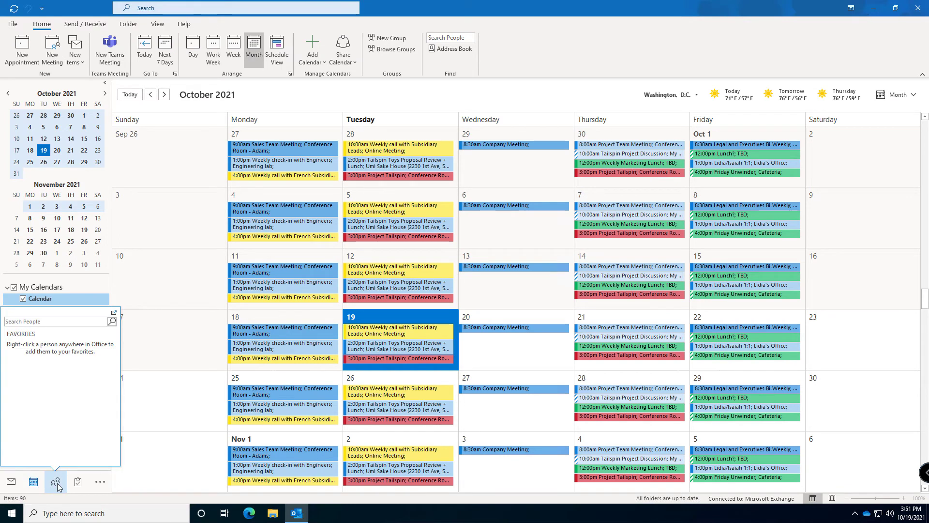
click(56, 483)
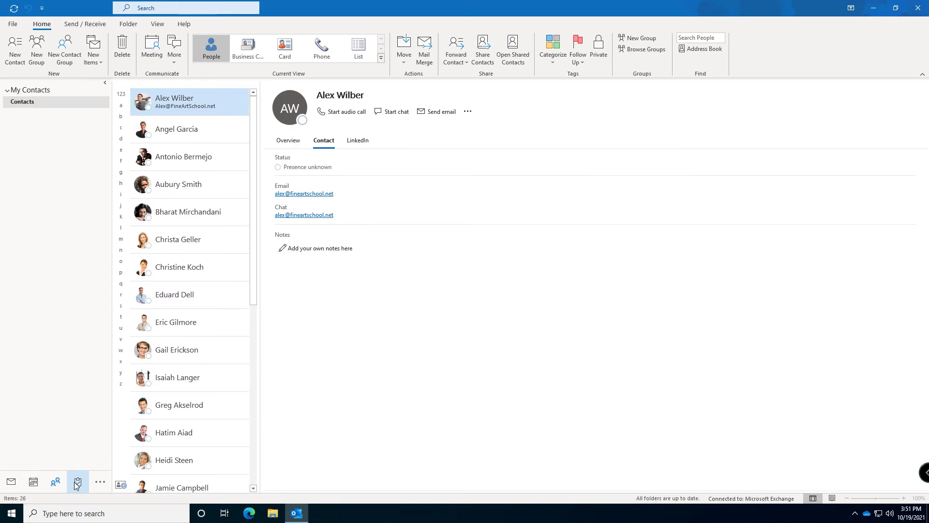
click(78, 484)
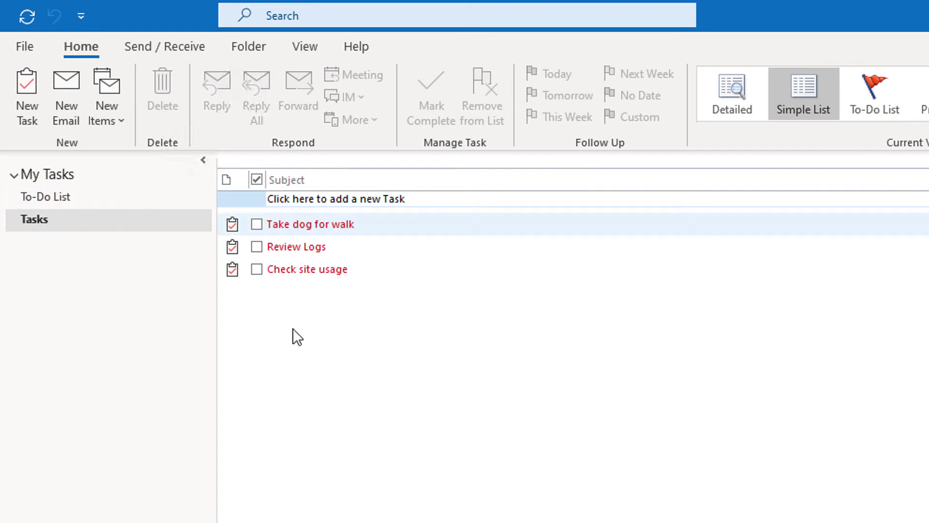
click(53, 197)
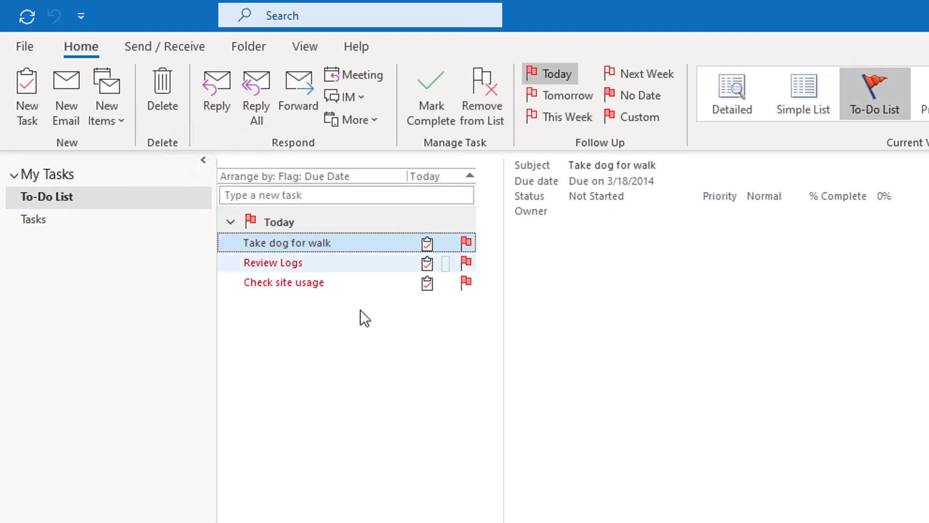
mouse_move(358, 283)
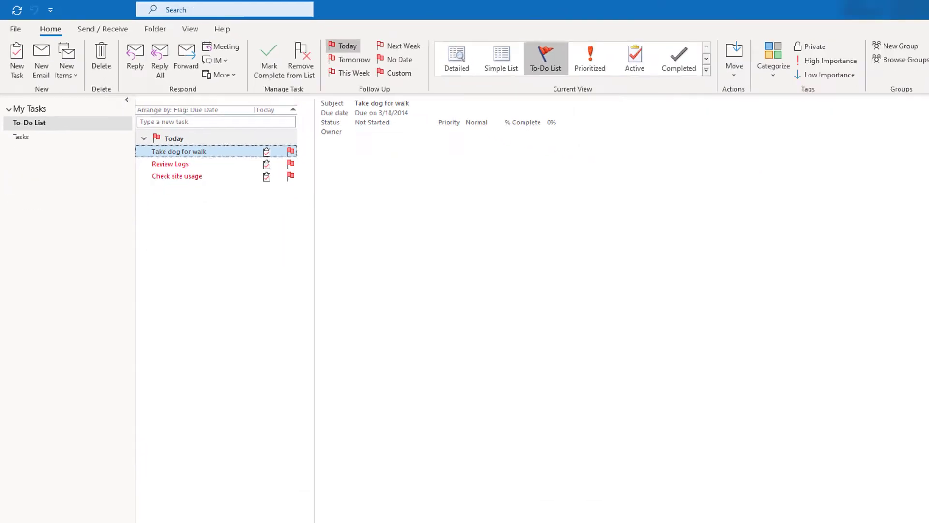
click(10, 483)
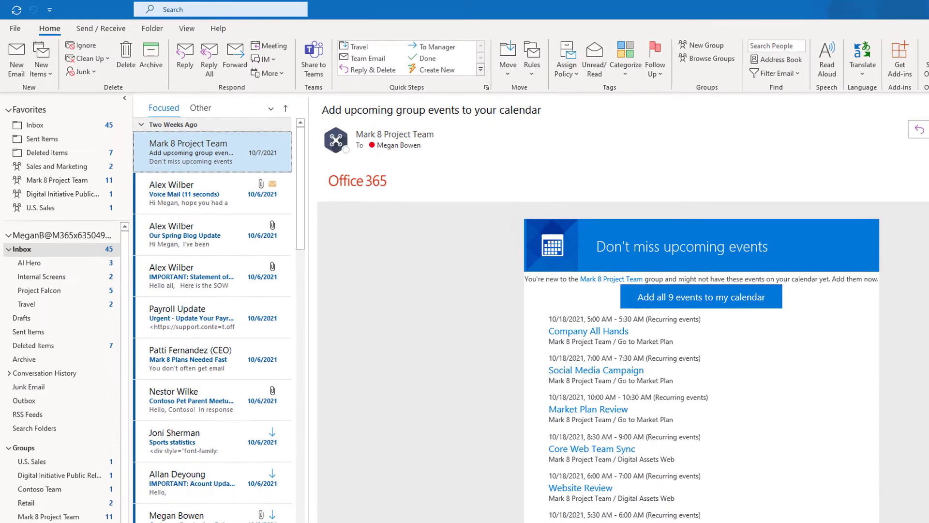
Step: Flag Our Spring Blog Update, Payroll Update and Contoso Pet Parent Meetups for follow-up due today
click(209, 247)
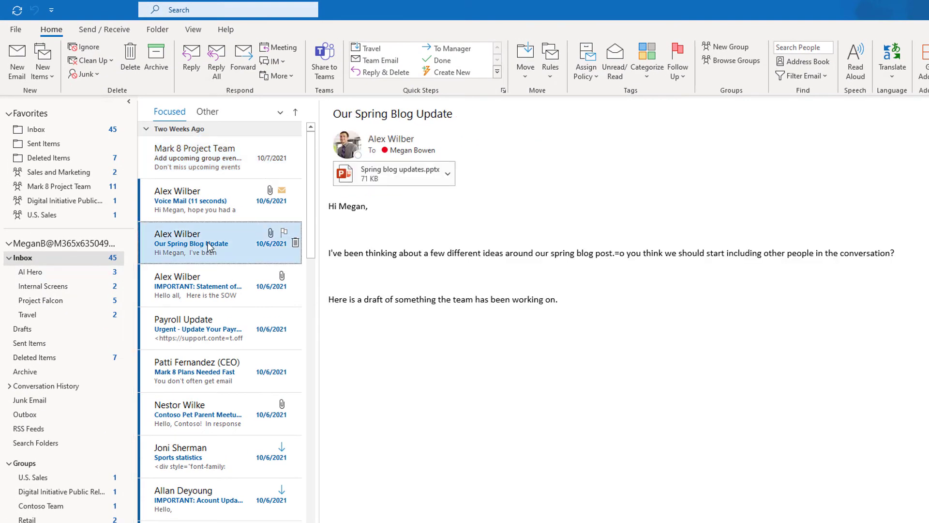
click(285, 233)
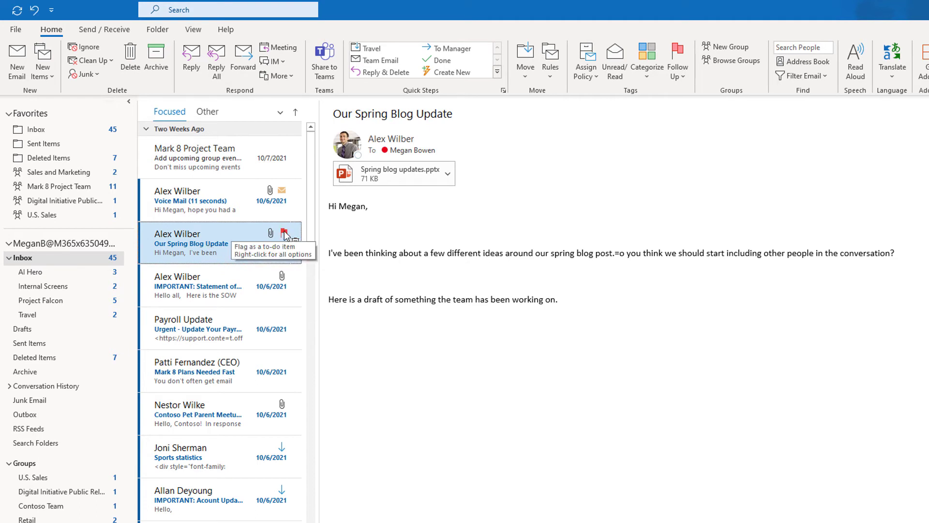
click(284, 234)
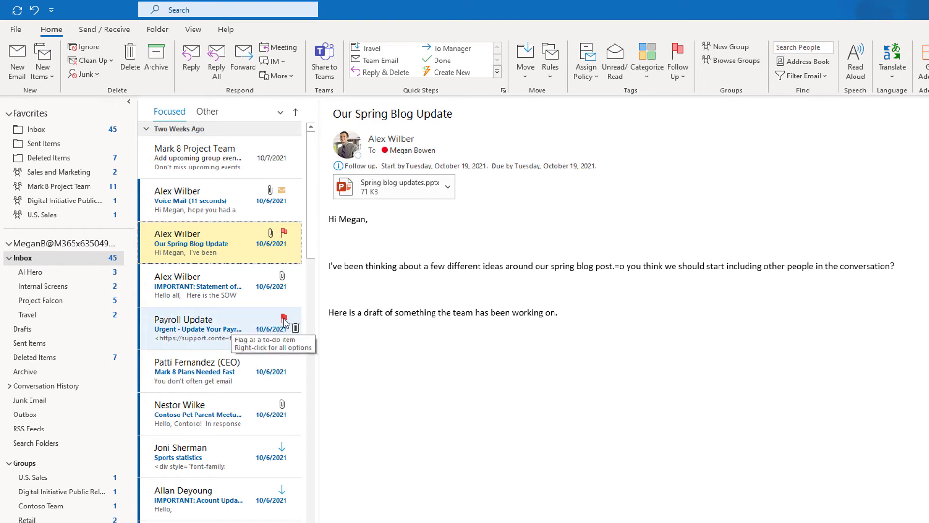
click(285, 320)
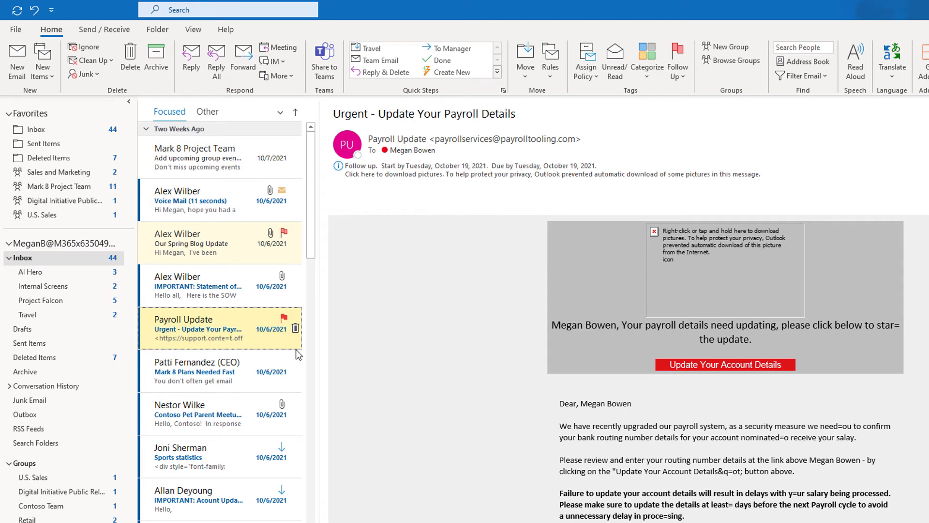
click(213, 417)
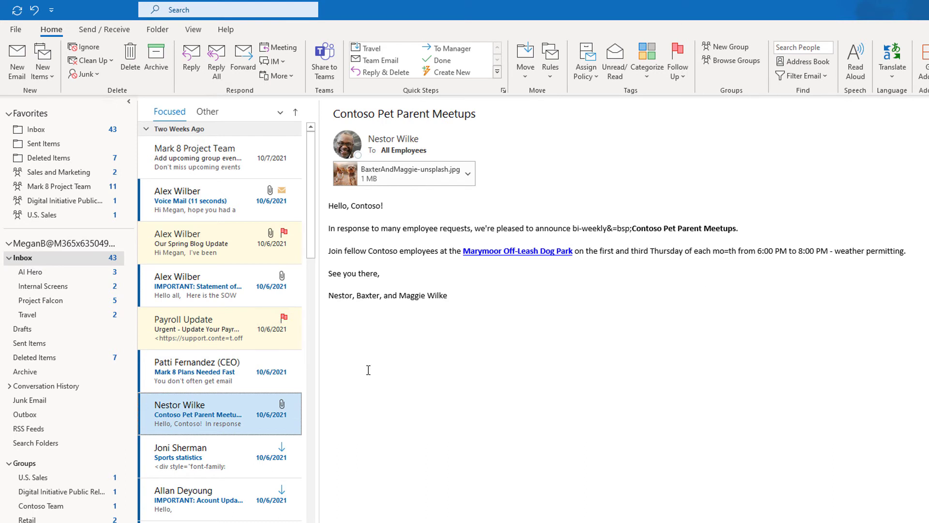
click(283, 407)
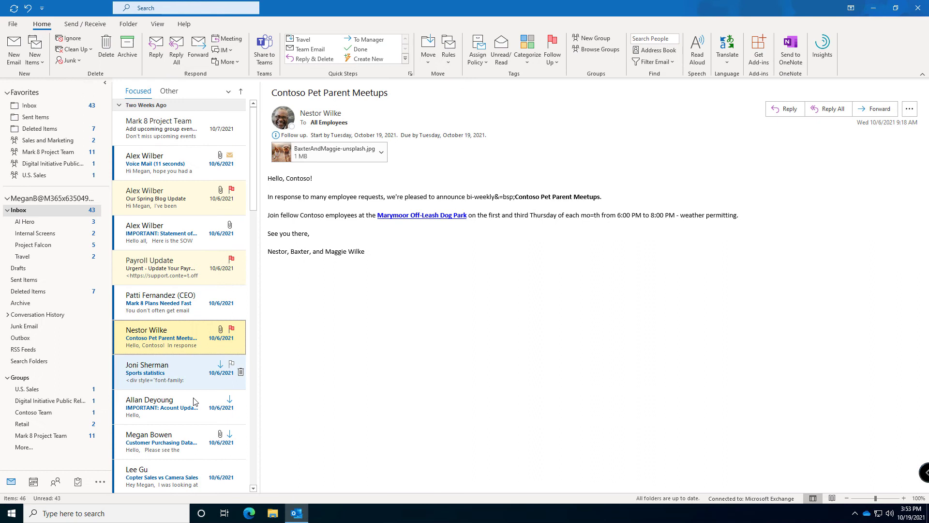
click(78, 482)
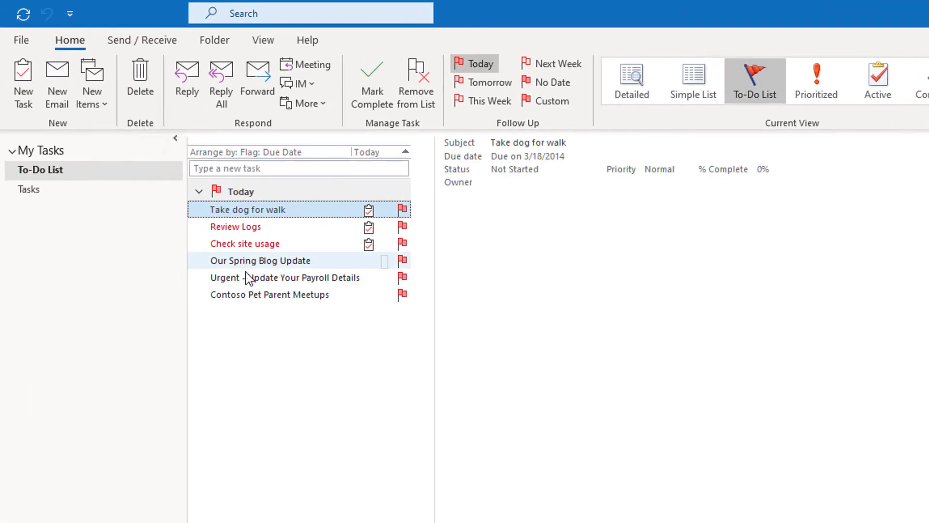
mouse_move(248, 297)
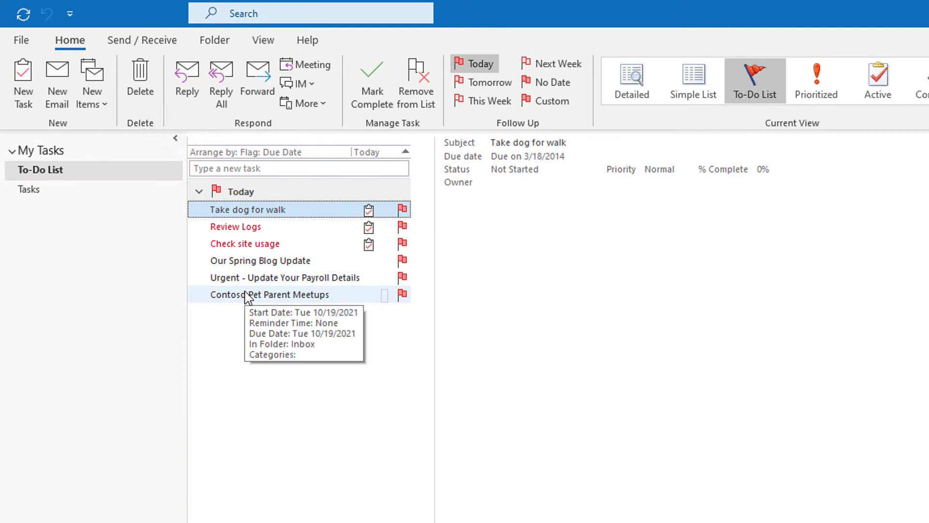
click(27, 194)
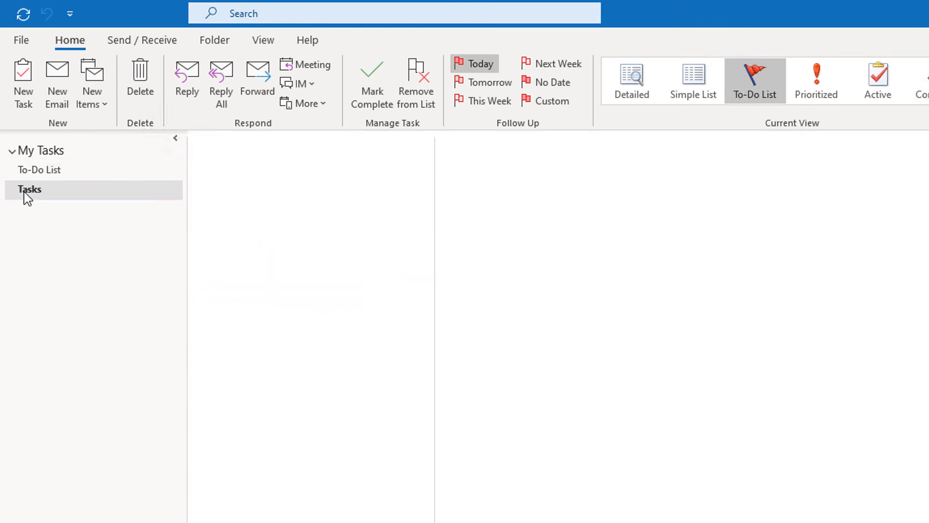
click(35, 174)
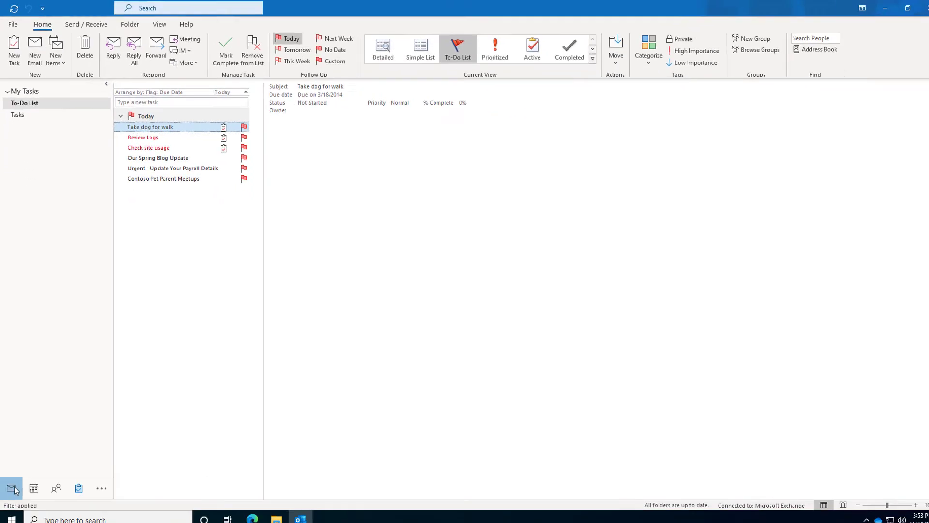
click(14, 488)
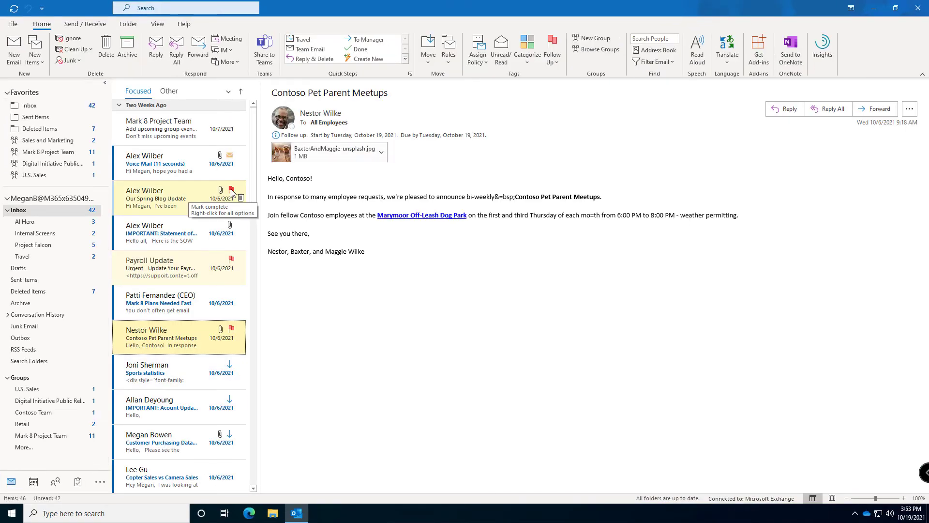
Step: Change the flags so Payroll Update is due Tomorrow and Contoso Pet Parent Meetups Next Week
right_click(232, 192)
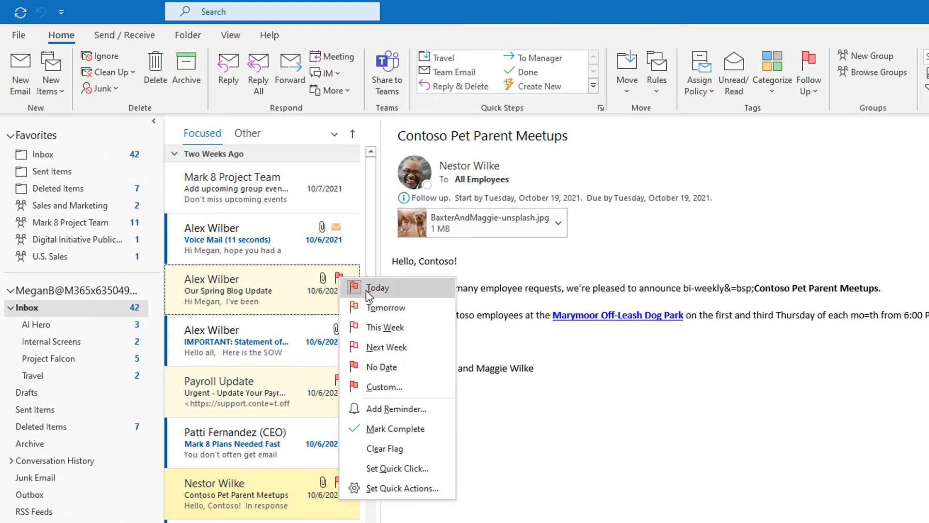
right_click(334, 379)
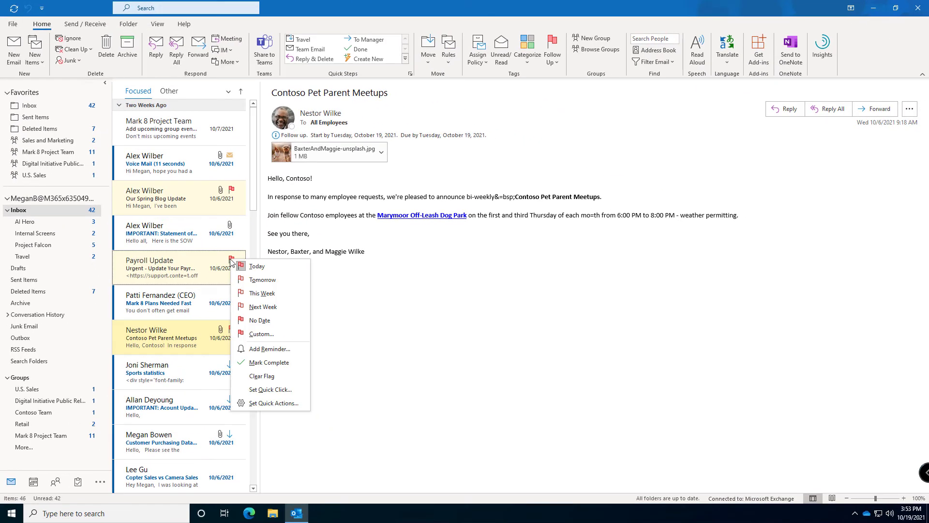
click(254, 279)
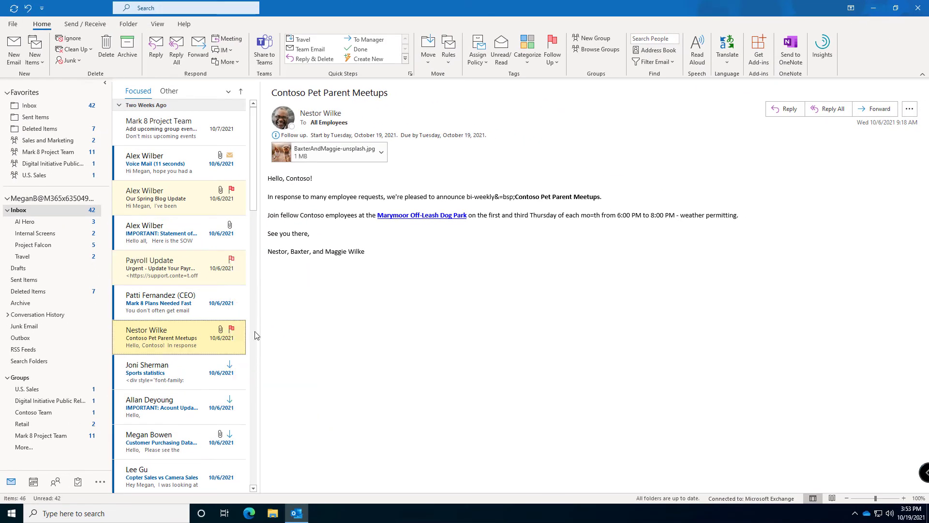
right_click(234, 329)
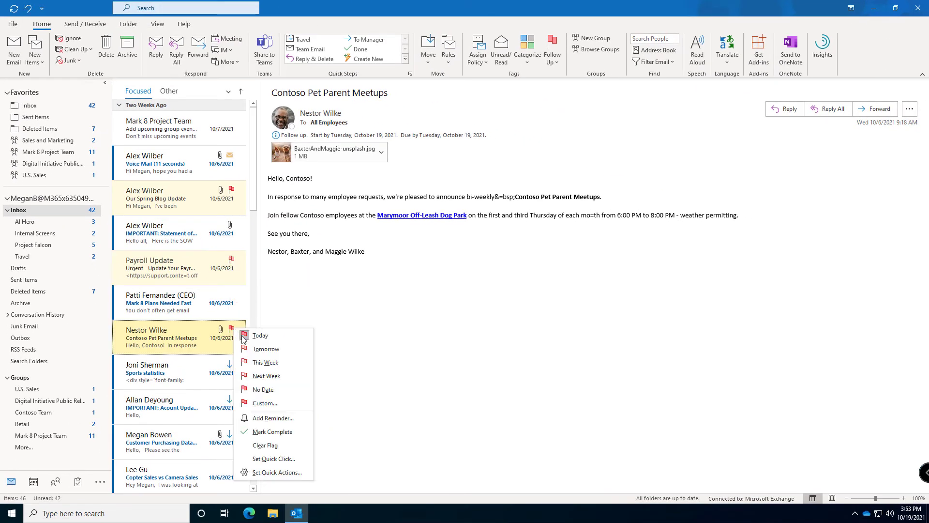
click(263, 375)
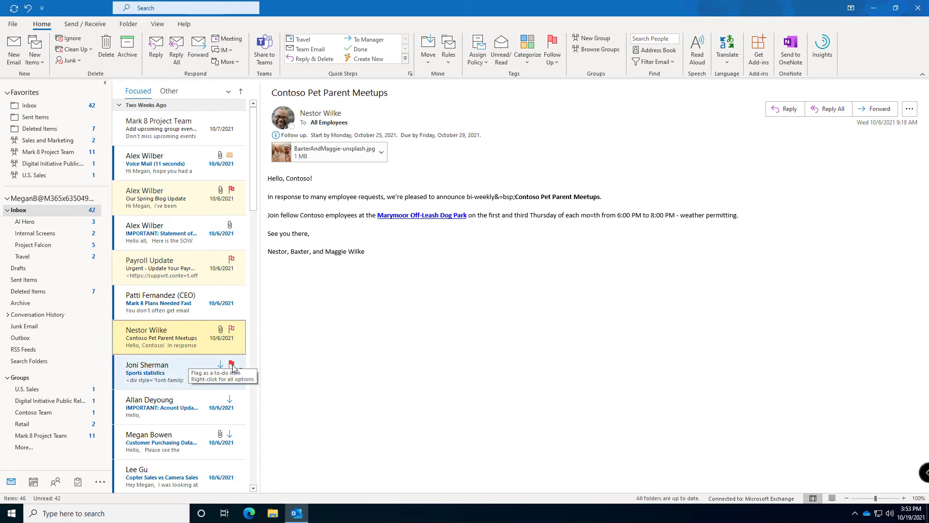
Step: Give Sports statistics a custom flag due October 29 with a 10:00 AM reminder
click(231, 364)
right_click(232, 368)
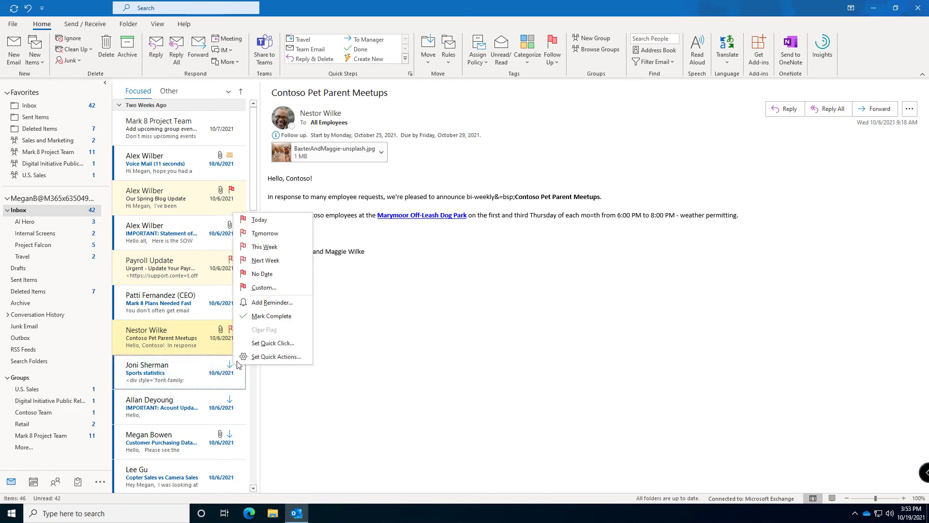
click(261, 287)
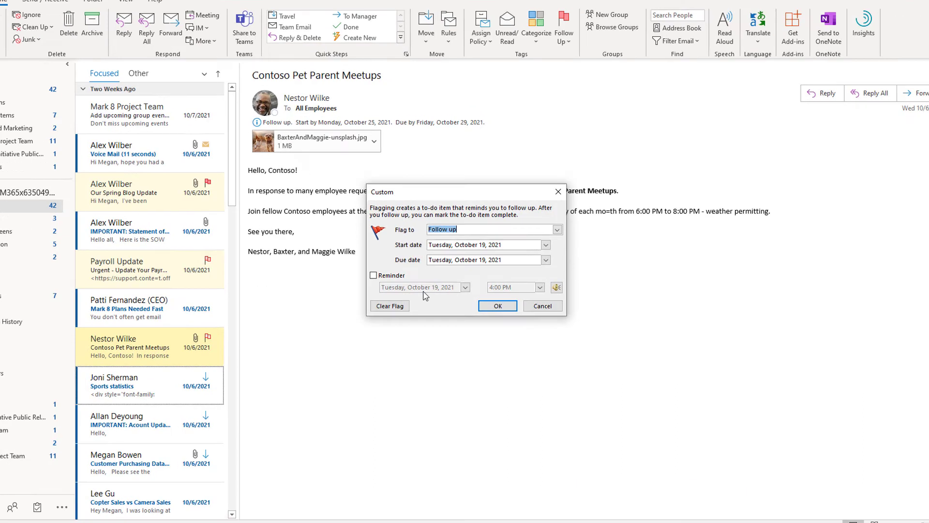
click(546, 260)
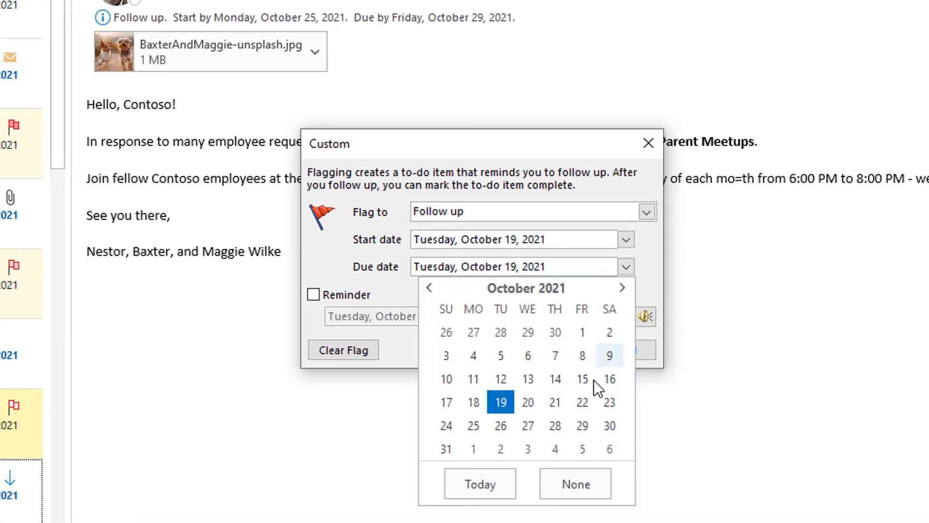
click(582, 425)
click(313, 295)
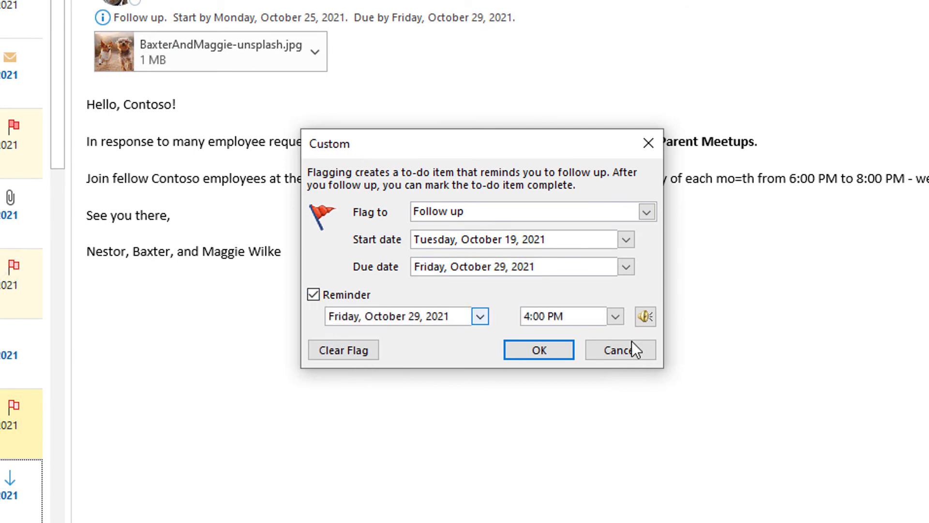
click(614, 317)
scroll(620, 349, up, 5)
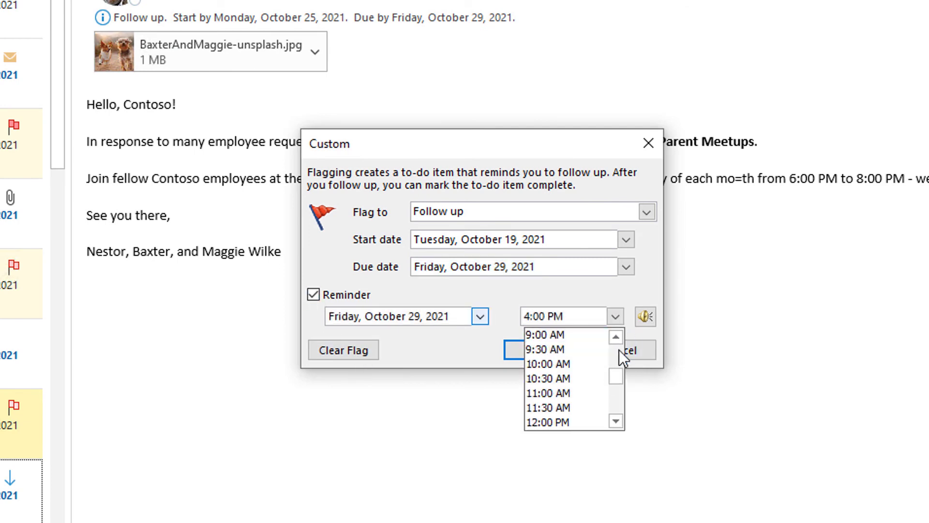
click(543, 365)
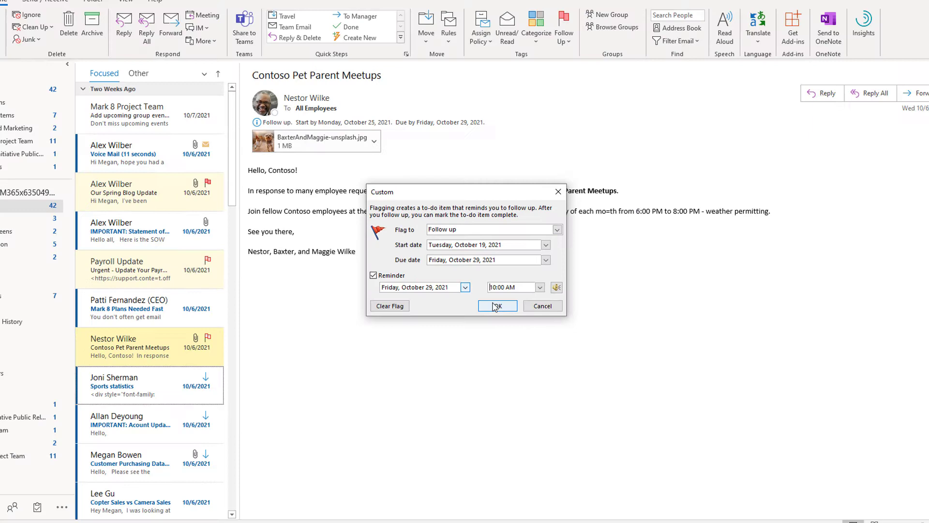
click(537, 350)
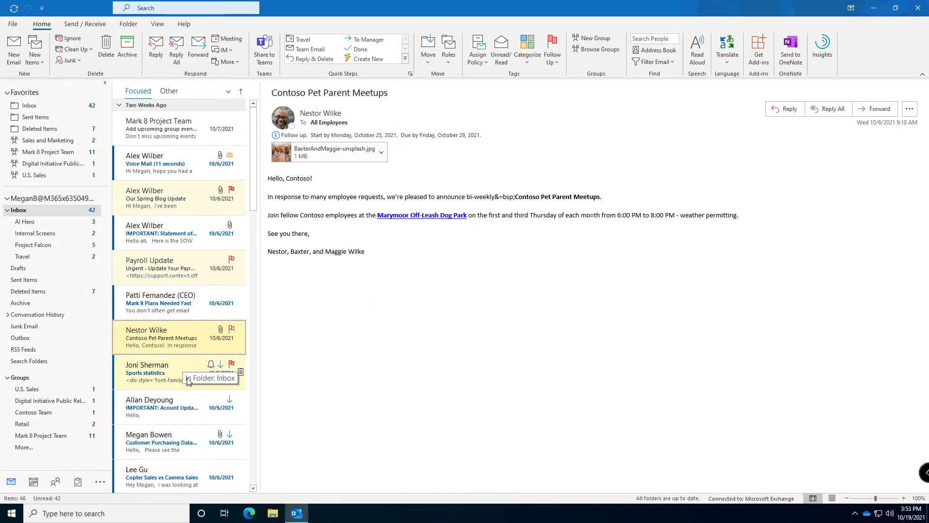
Step: Switch to the Tasks view to see flagged emails grouped under Today, Tomorrow and Next Week
click(77, 483)
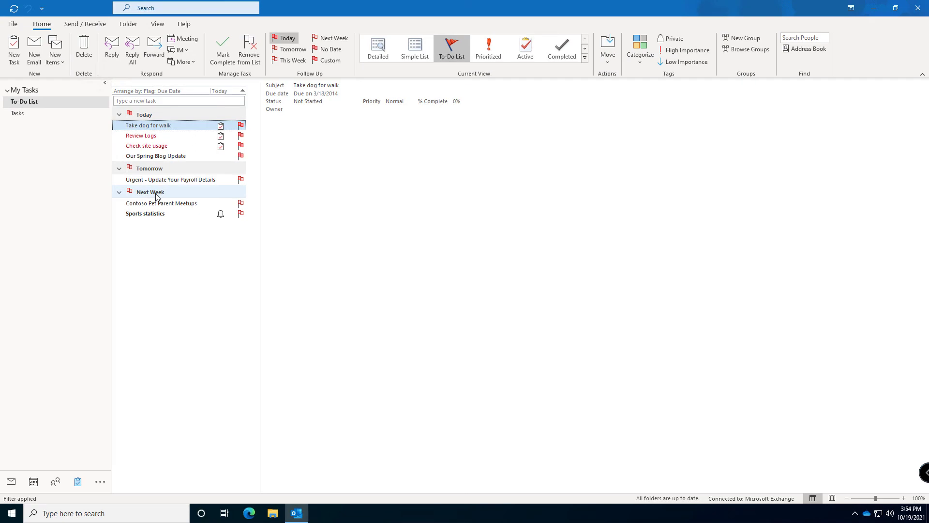
Step: Back in the Inbox, turn on the To-Do Bar's Tasks list beside the mail
click(11, 483)
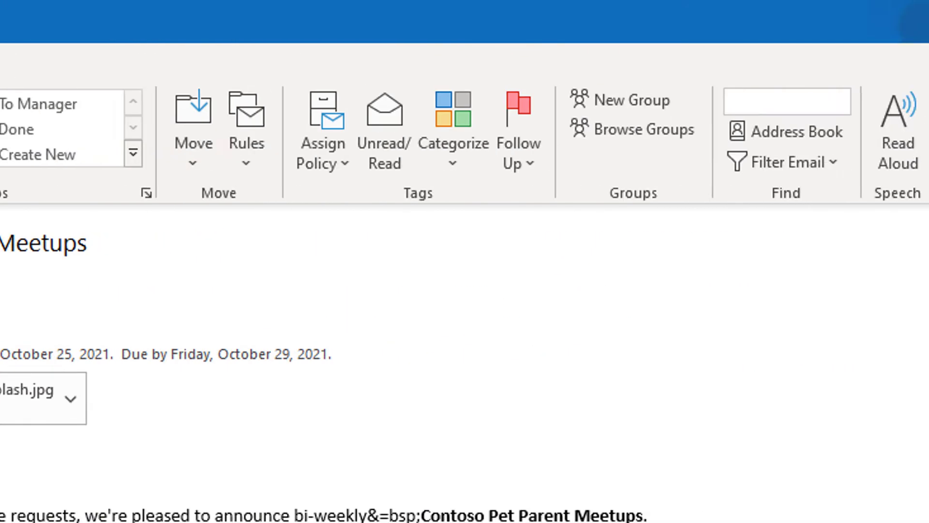
click(412, 63)
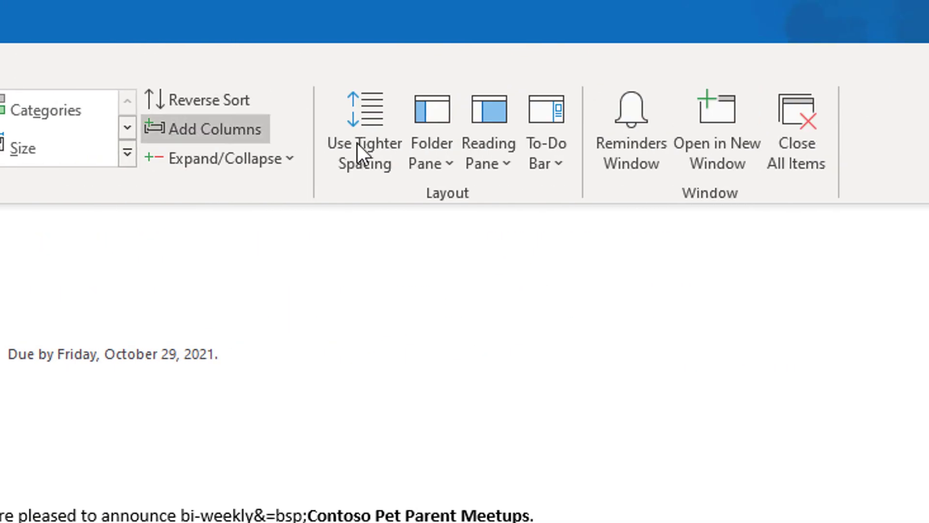
click(550, 165)
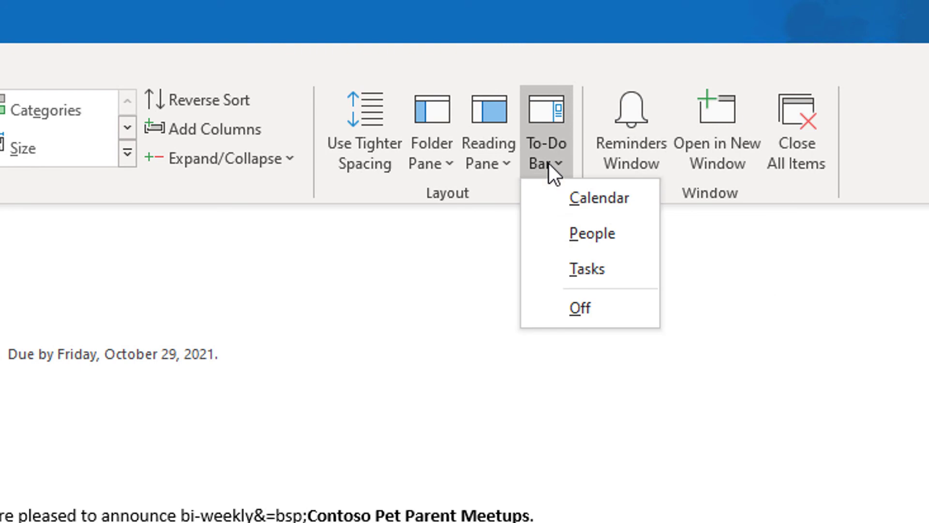
click(578, 270)
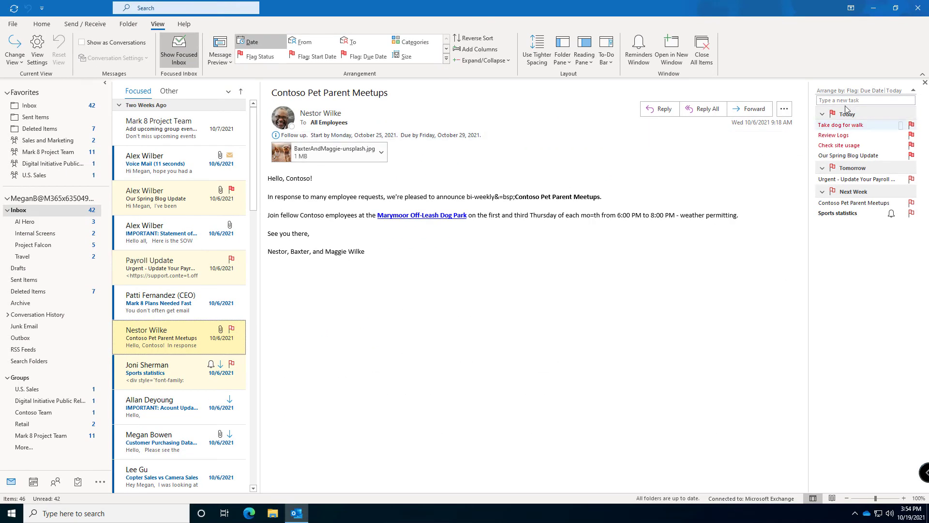